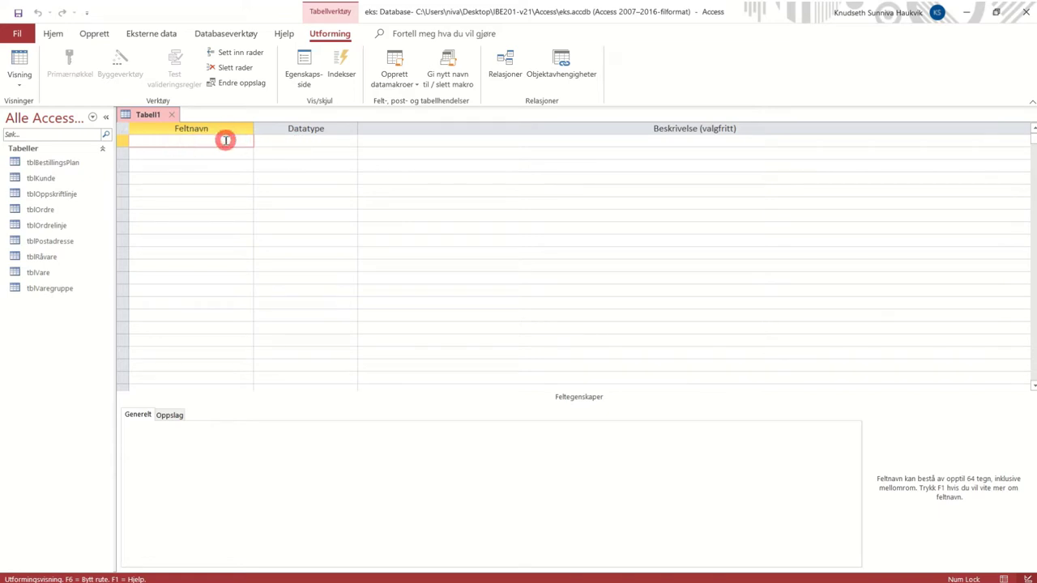
Step: Add a field named Kundenr with the data type Autonummer to the new table
text(Kundenr)
key(Tab)
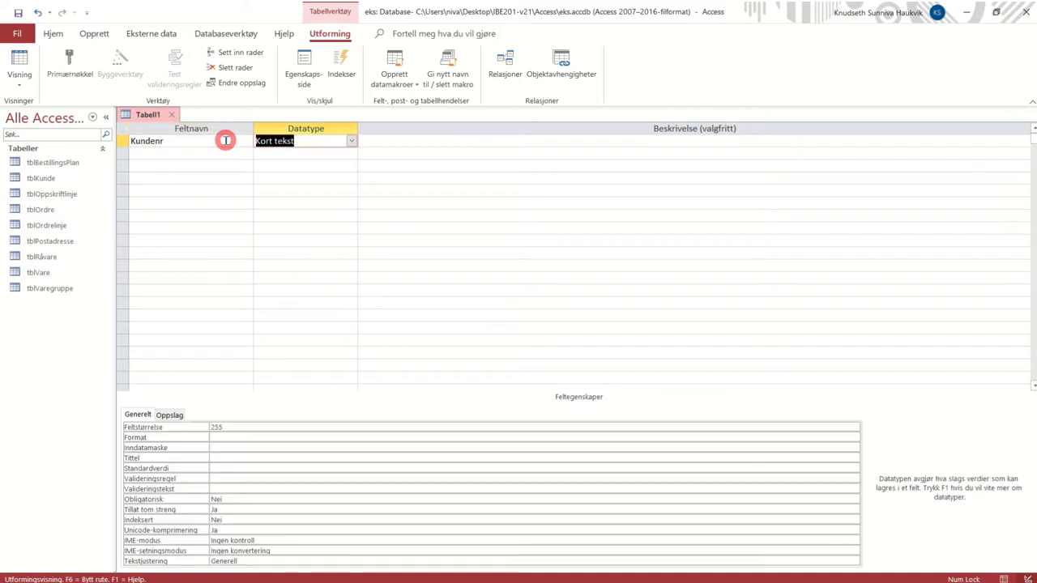
click(358, 141)
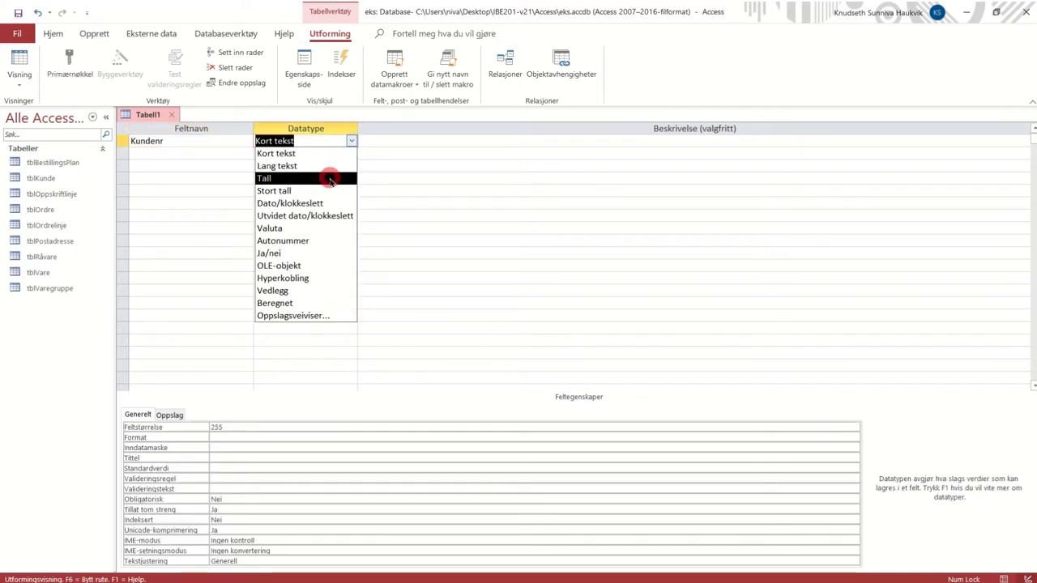
click(330, 239)
click(229, 152)
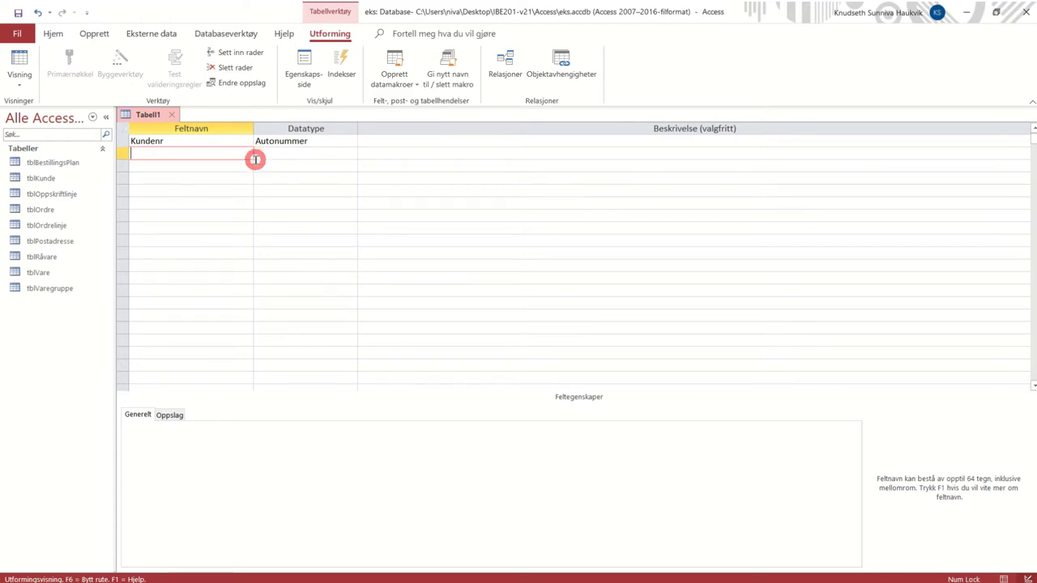
click(322, 143)
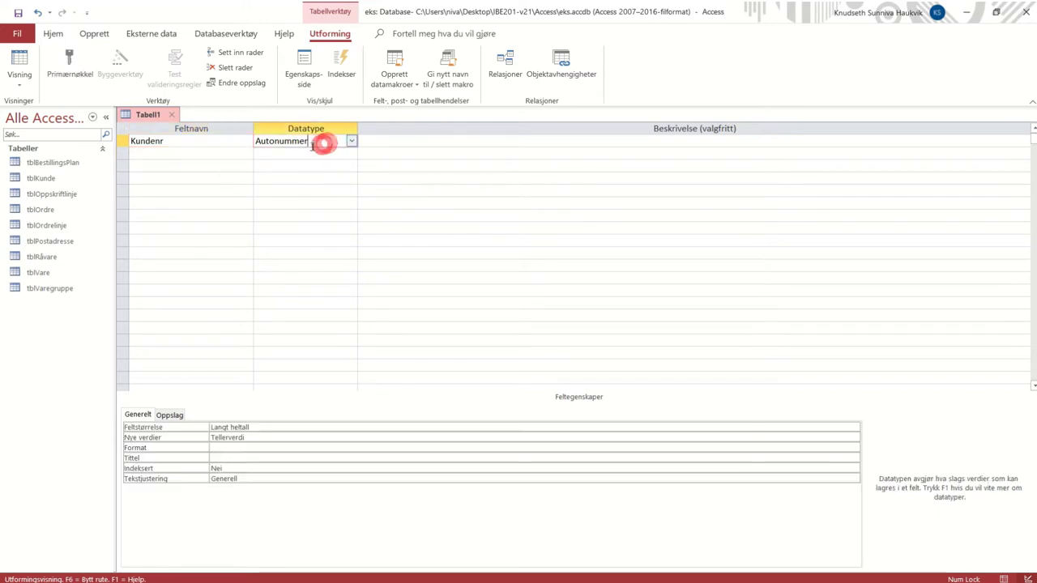
Step: Add a second field named Navn with the data type Kort tekst
click(188, 154)
text(NAv)
key(Tab)
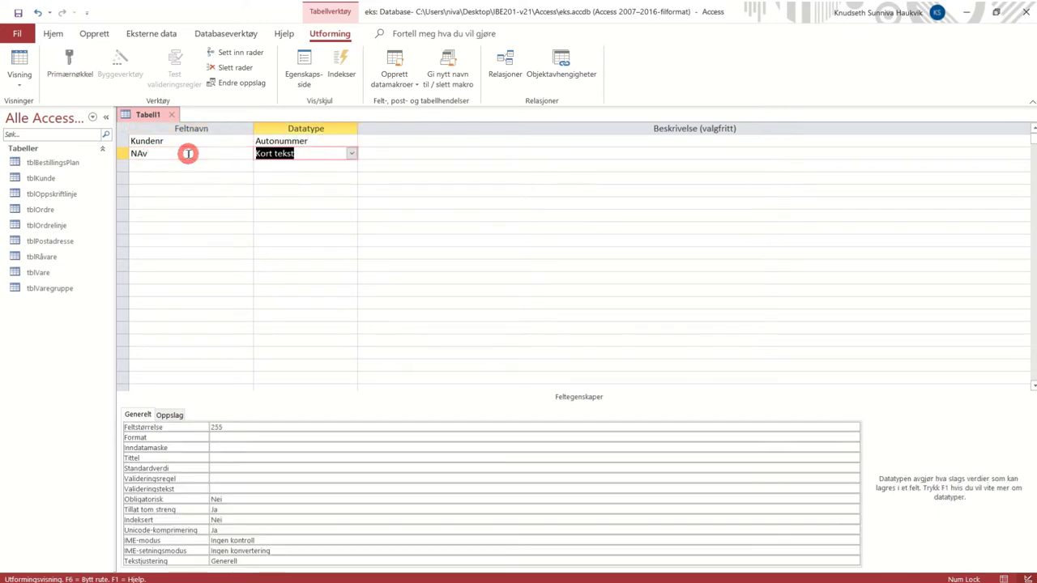
click(157, 154)
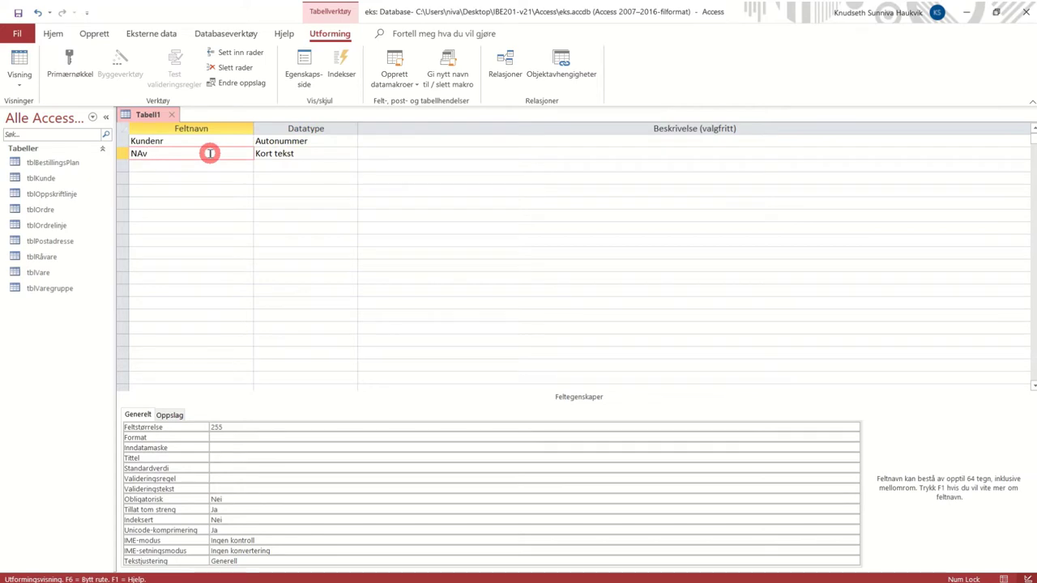
click(330, 154)
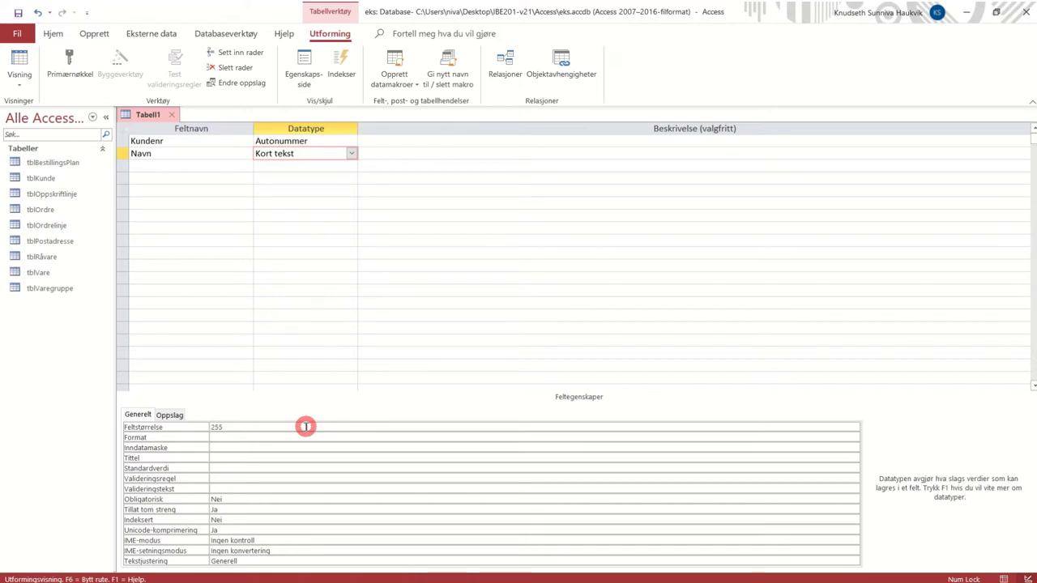
Step: Switch the Navn field's data type to Lang tekst and back to Kort tekst
click(352, 154)
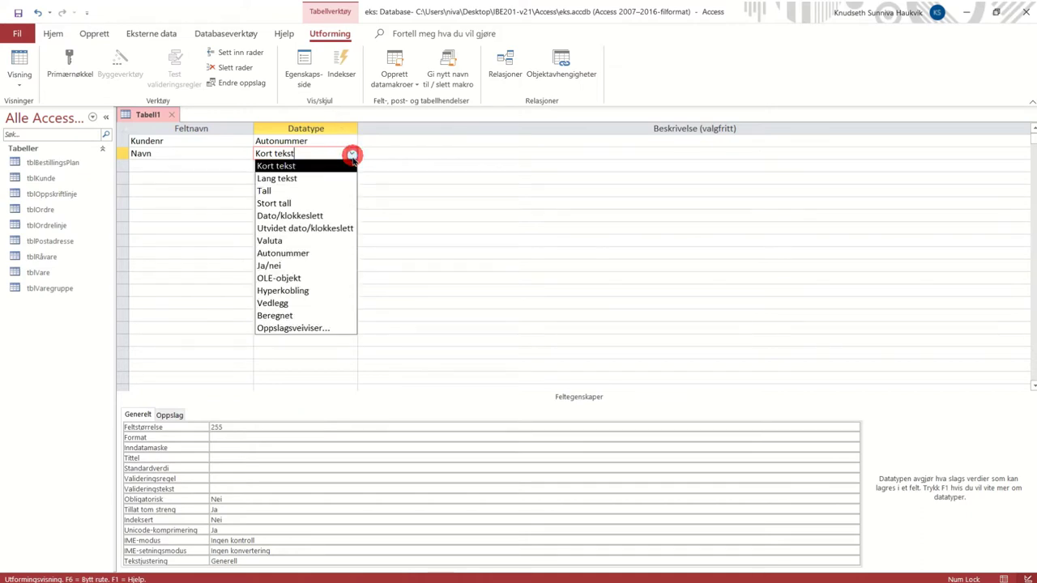
click(340, 179)
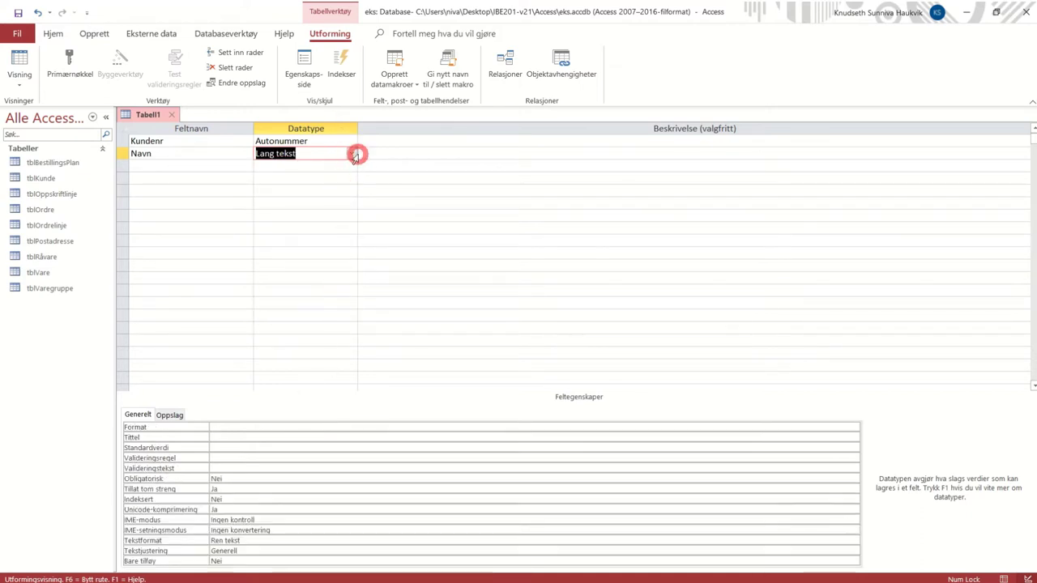
click(353, 153)
click(326, 165)
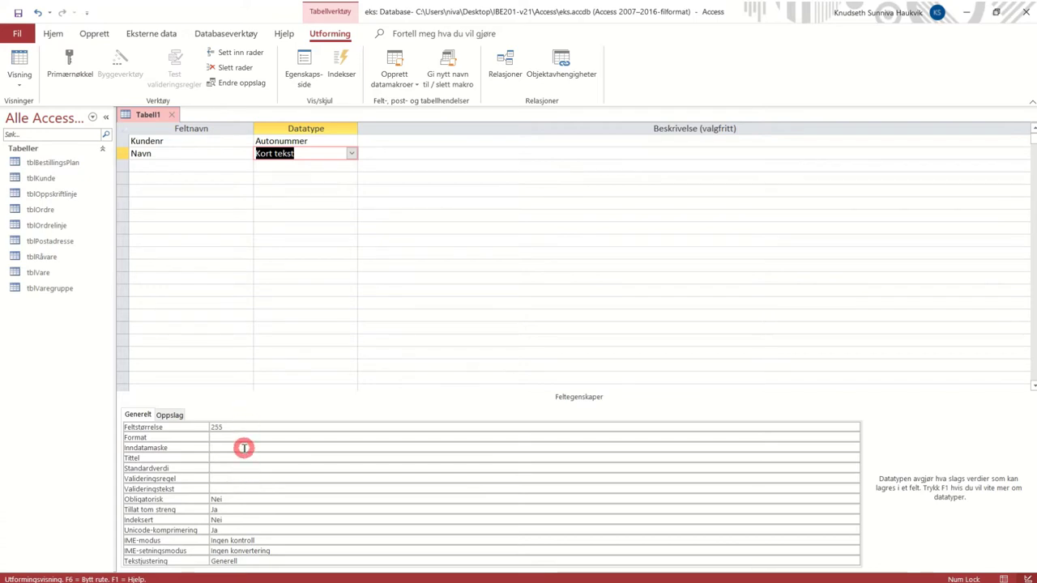
Step: Add a third field named Alder with the data type Tall
click(235, 167)
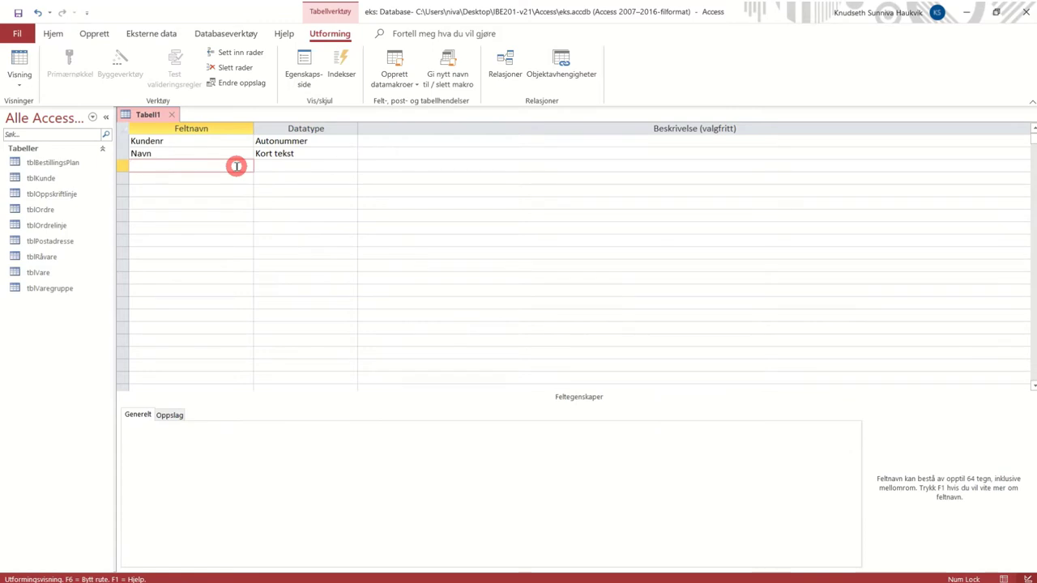
text(Alder)
key(Tab)
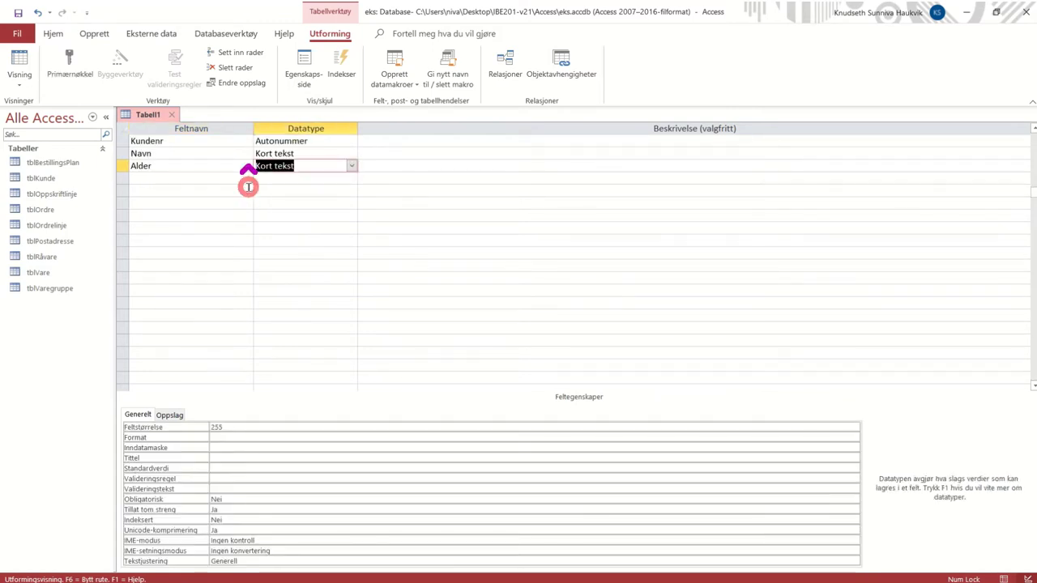
click(350, 165)
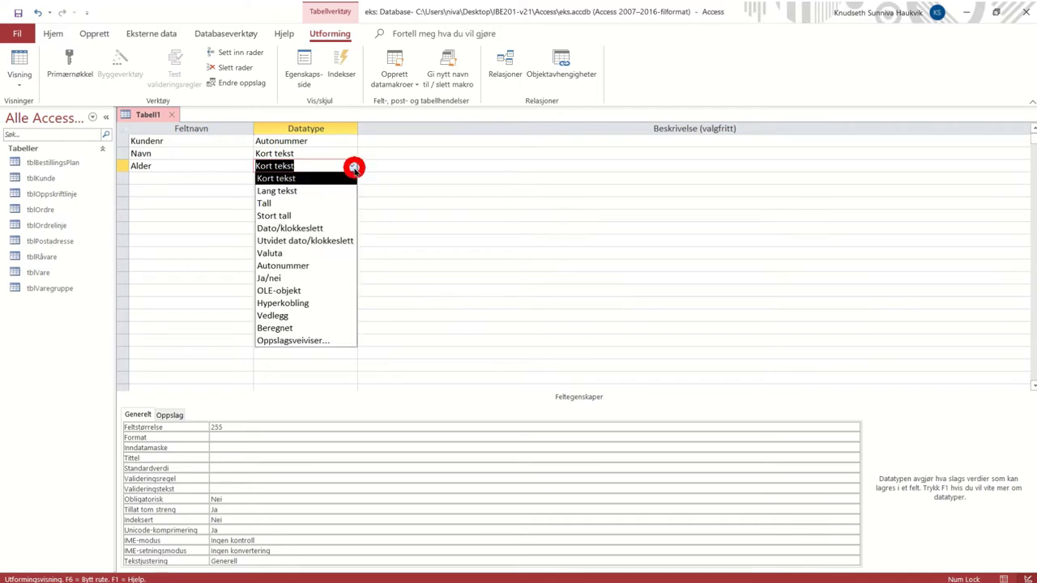
click(319, 203)
Step: Examine the available field sizes for the Alder field and the optional description cells of the three fields
click(264, 426)
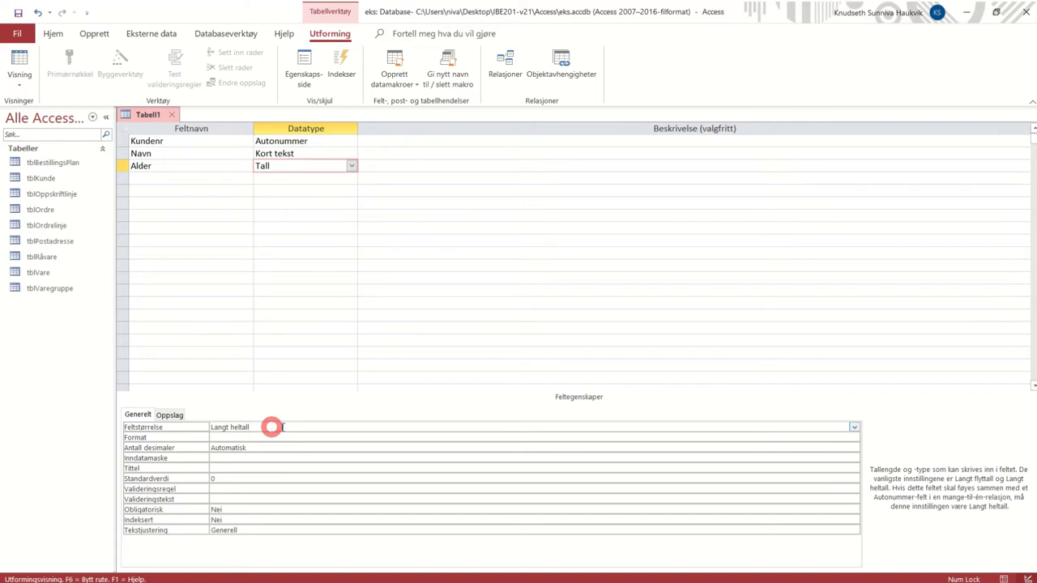
click(854, 427)
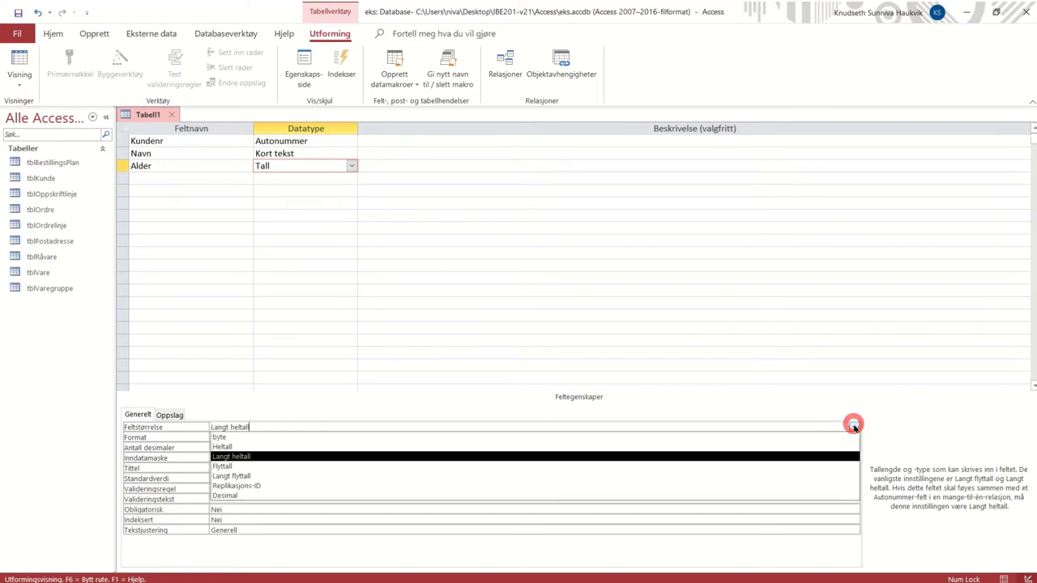
click(305, 177)
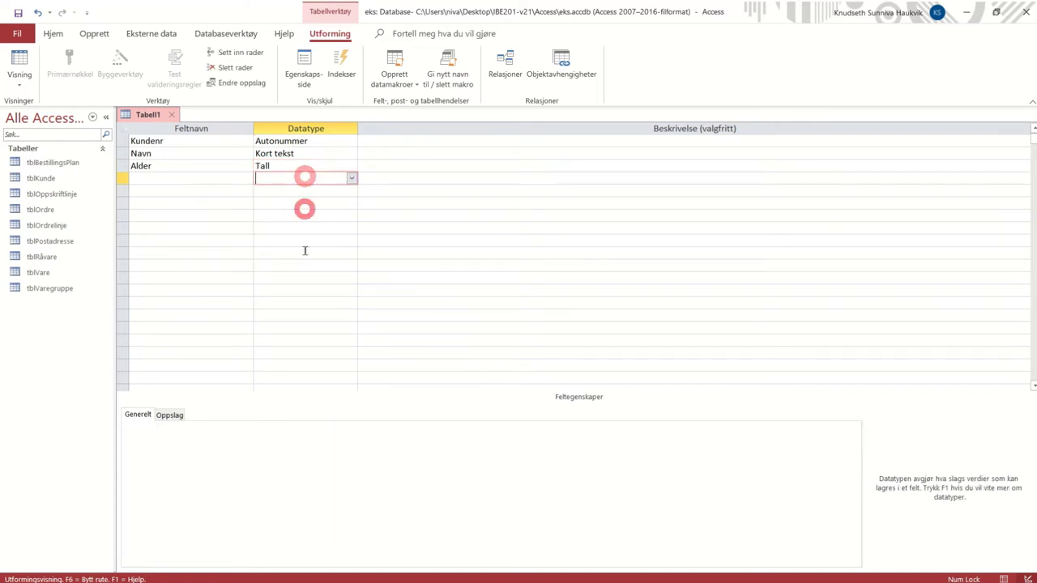
click(284, 165)
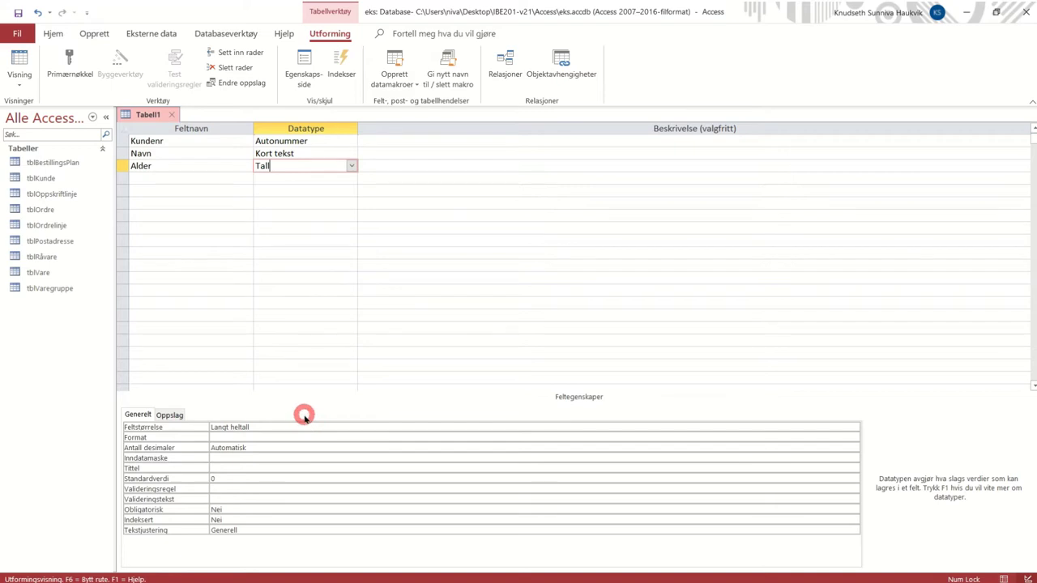
click(386, 144)
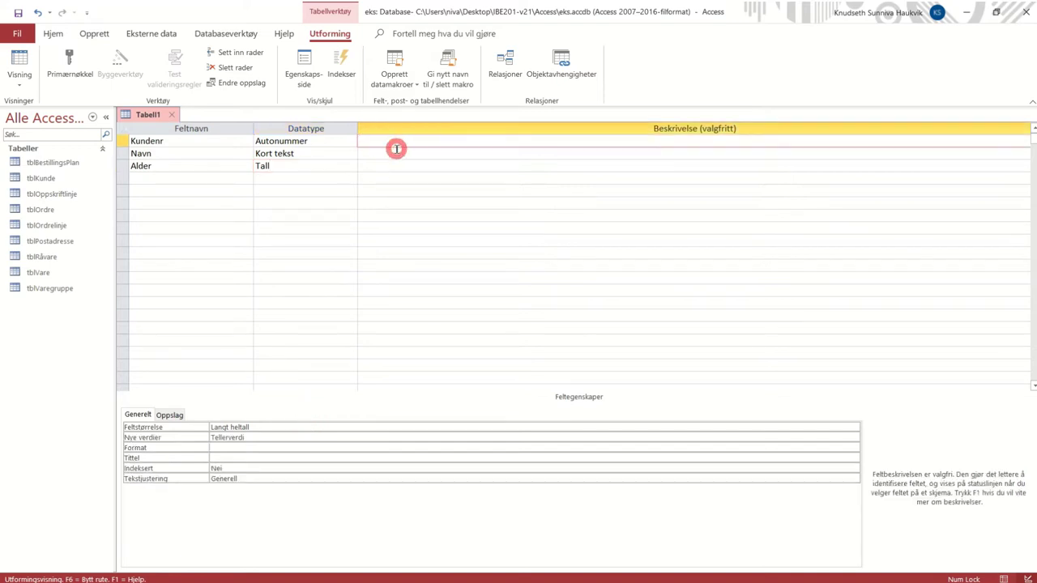
click(379, 152)
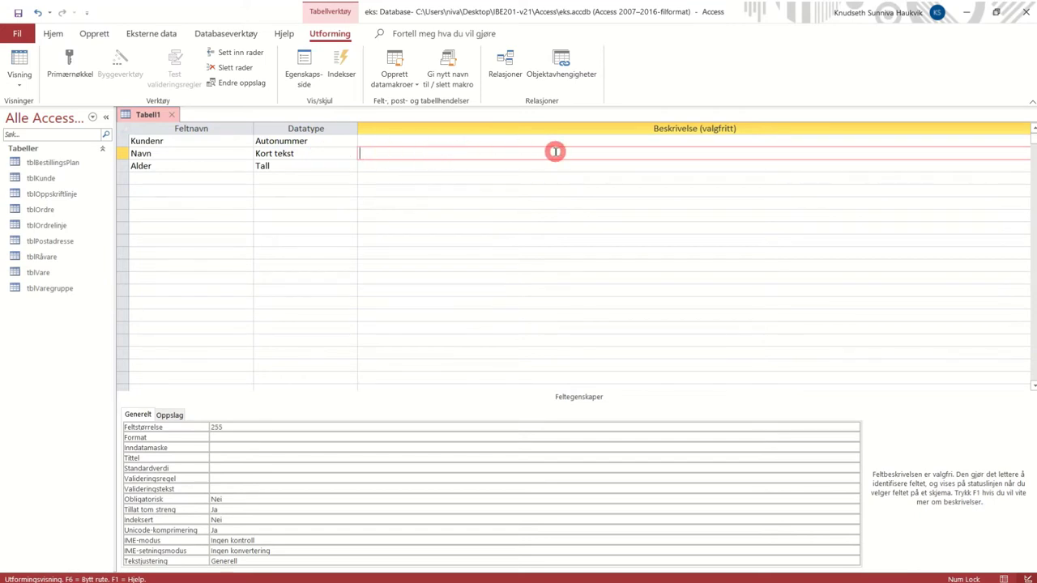
click(386, 169)
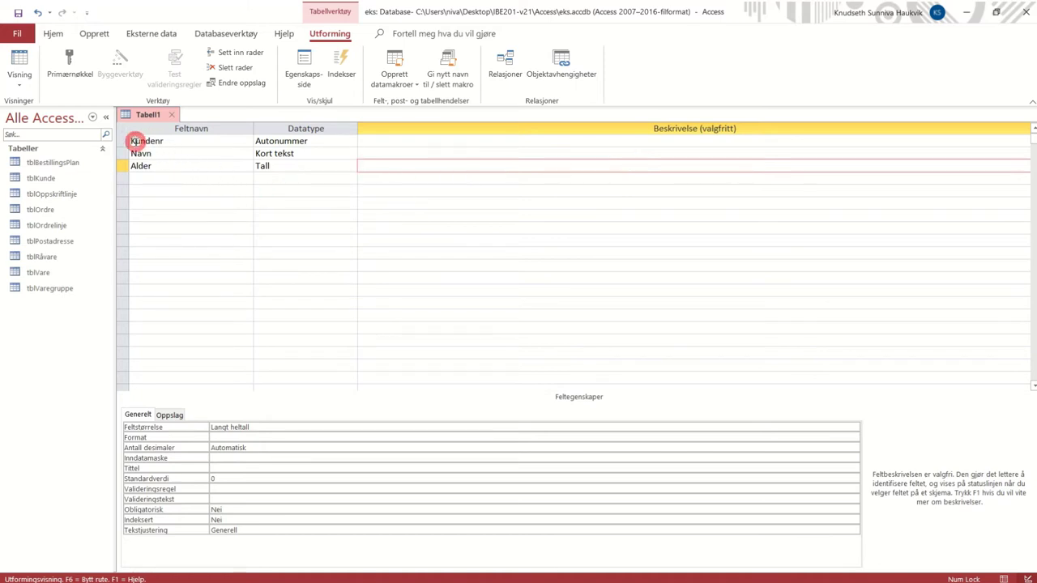
Step: Set the Kundenr field as the table's primary key
click(121, 141)
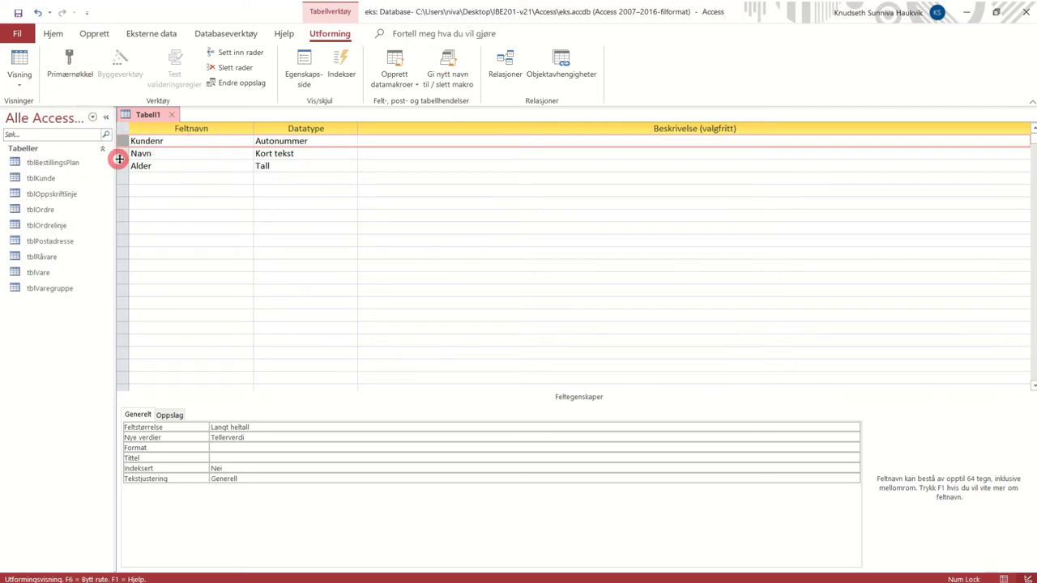
click(70, 62)
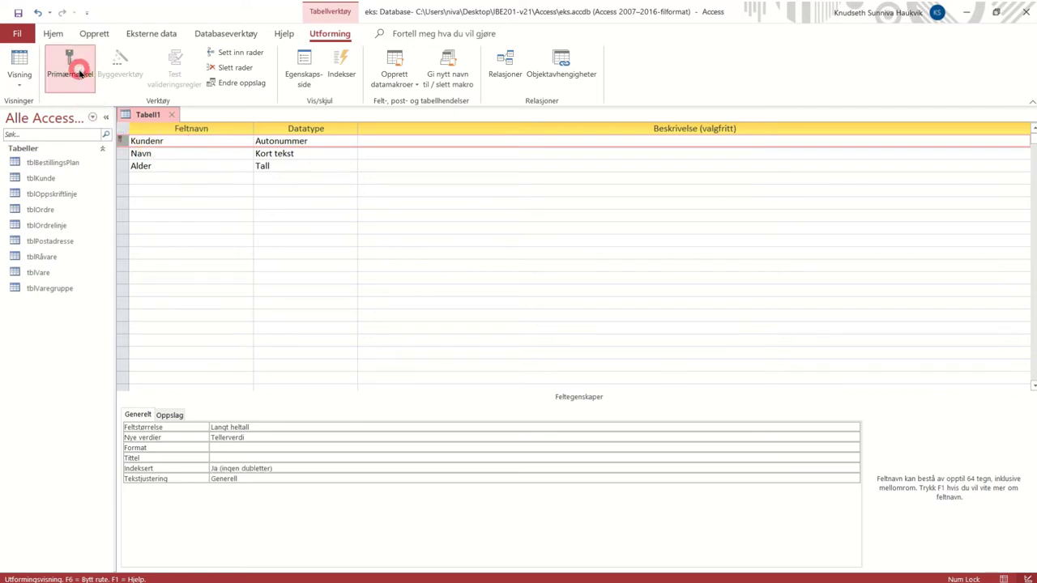
click(158, 152)
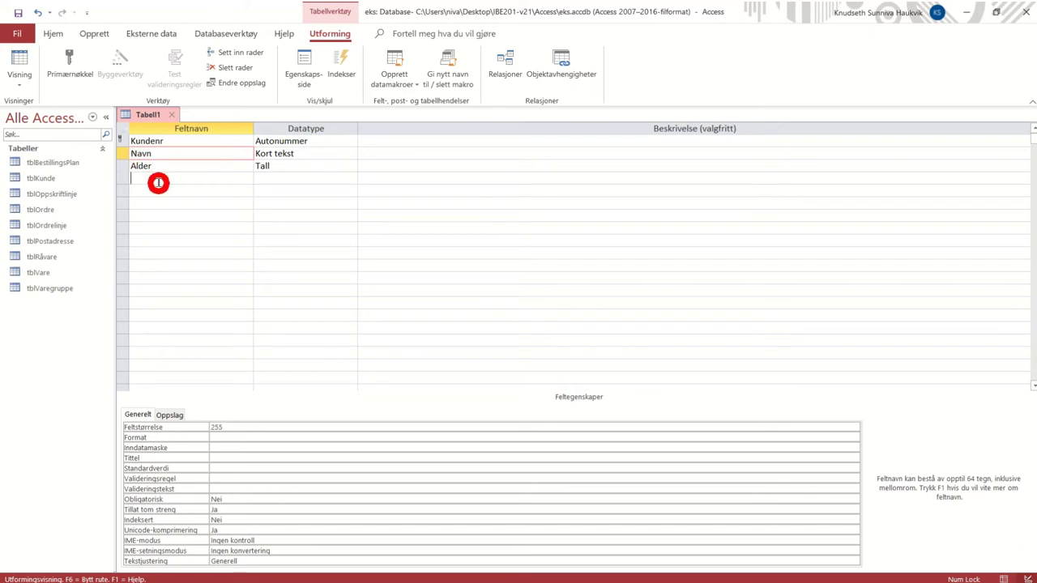
click(157, 179)
Step: Remove the primary key from Kundenr and set Kundenr and Navn together as a composite primary key
click(120, 141)
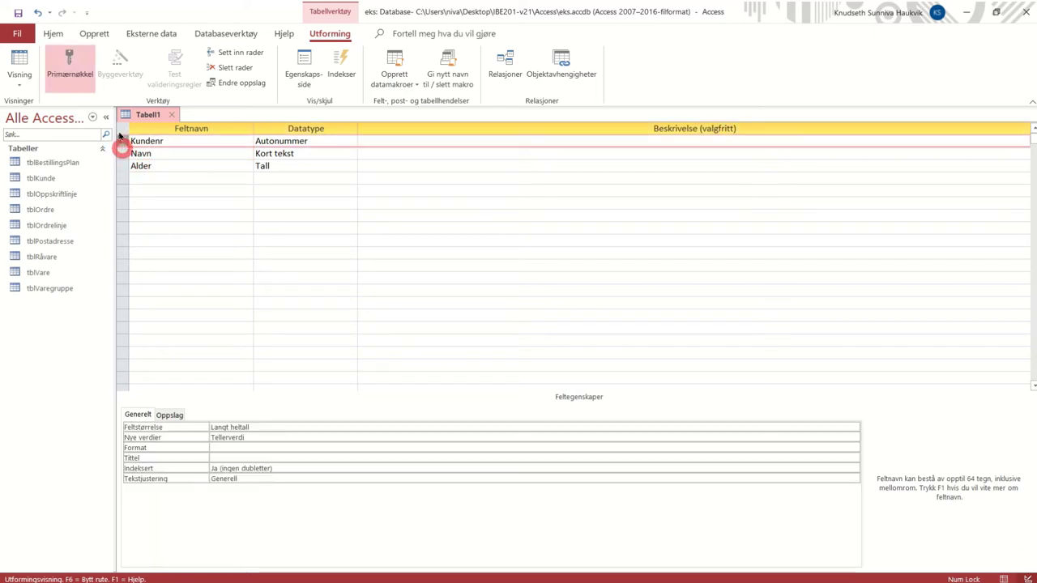
click(70, 61)
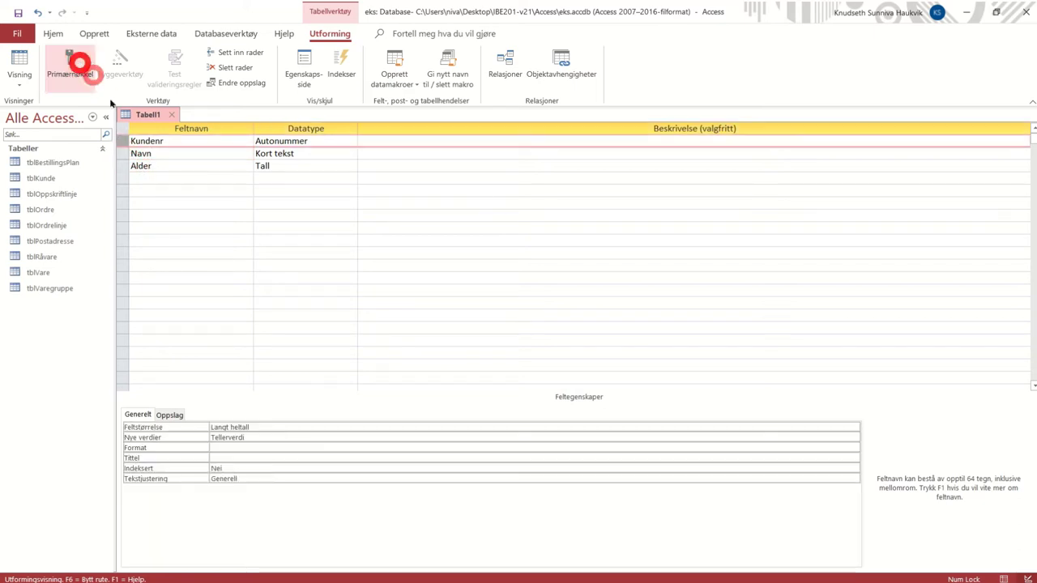
click(122, 150)
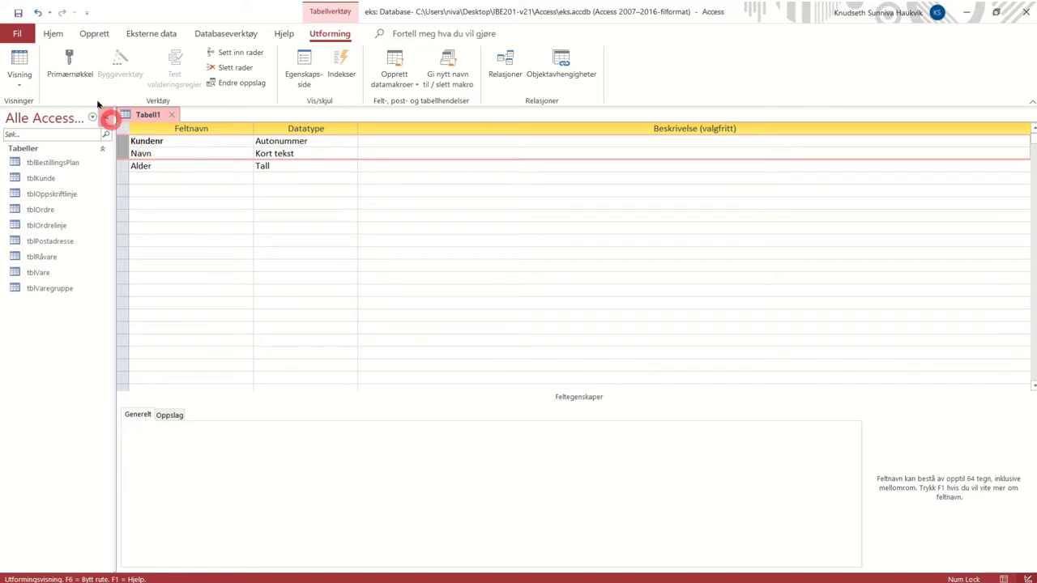
drag(122, 159, 118, 140)
click(70, 61)
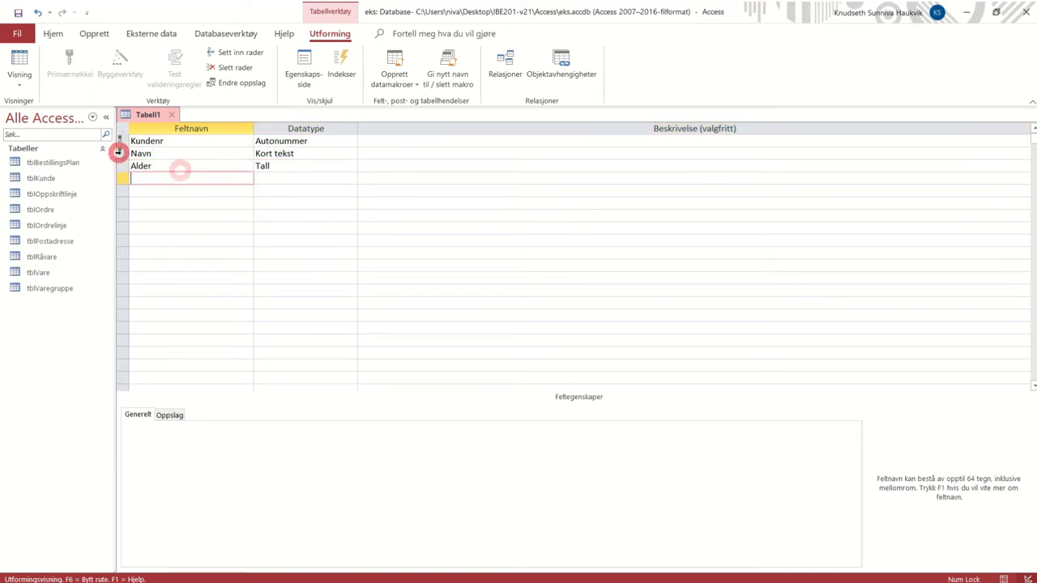
Step: Clear the composite primary key and make Kundenr the only primary key field
click(118, 153)
click(72, 62)
click(120, 141)
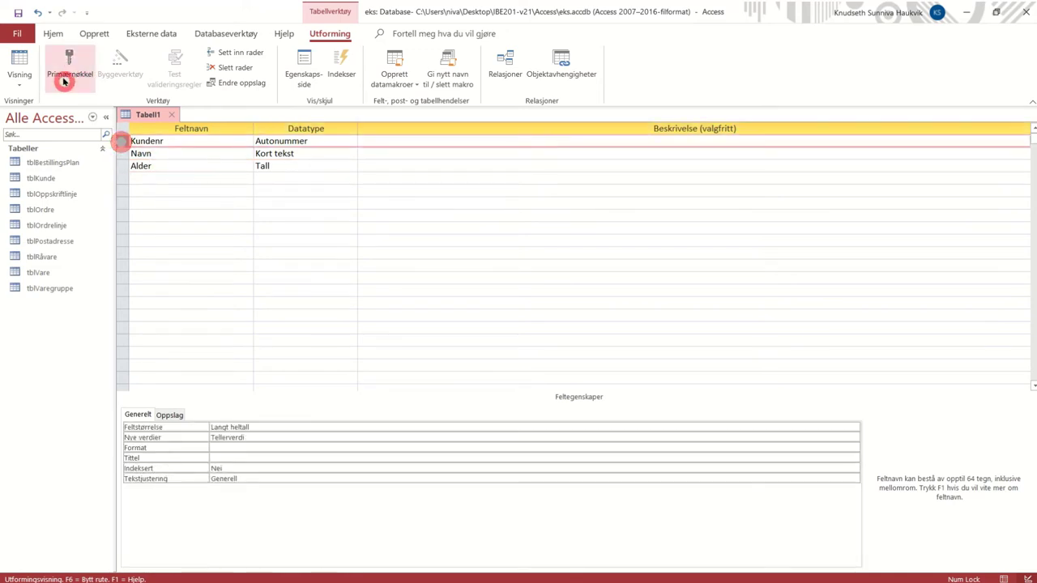
click(70, 61)
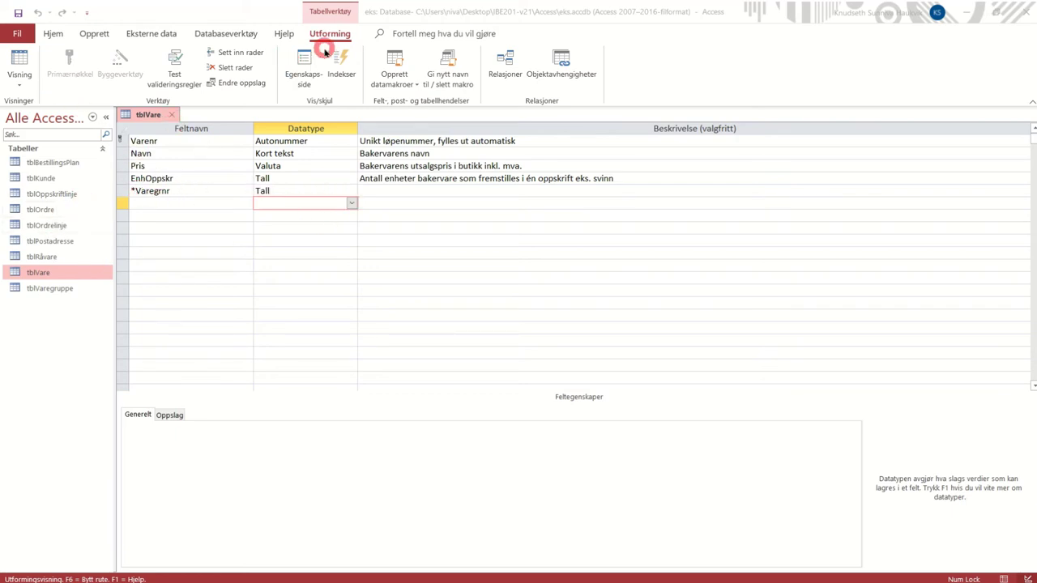
Step: Start the lookup wizard for the data type of the empty row in tblVare, fetching values from another table or query
click(351, 202)
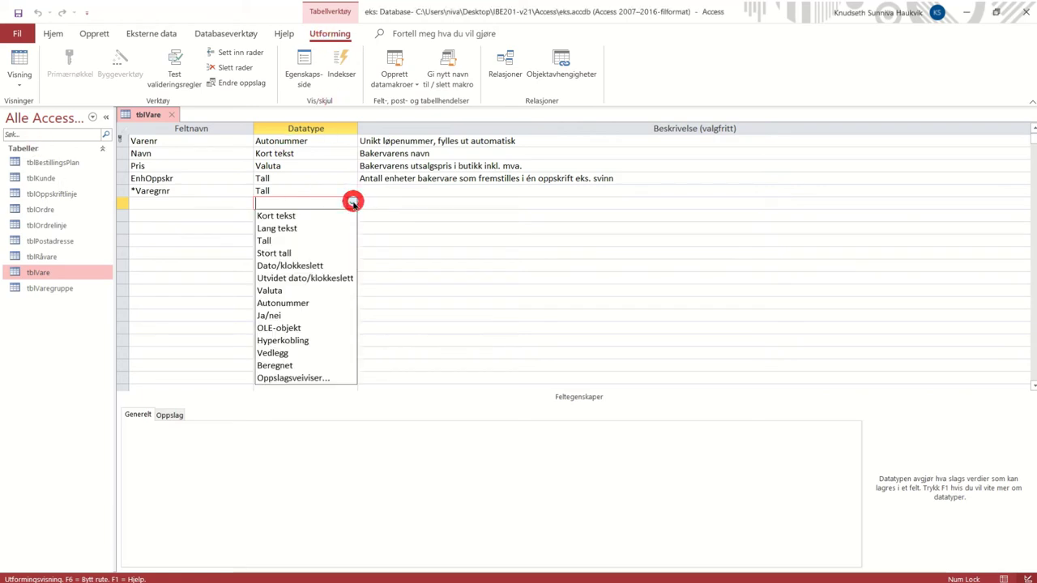
click(323, 378)
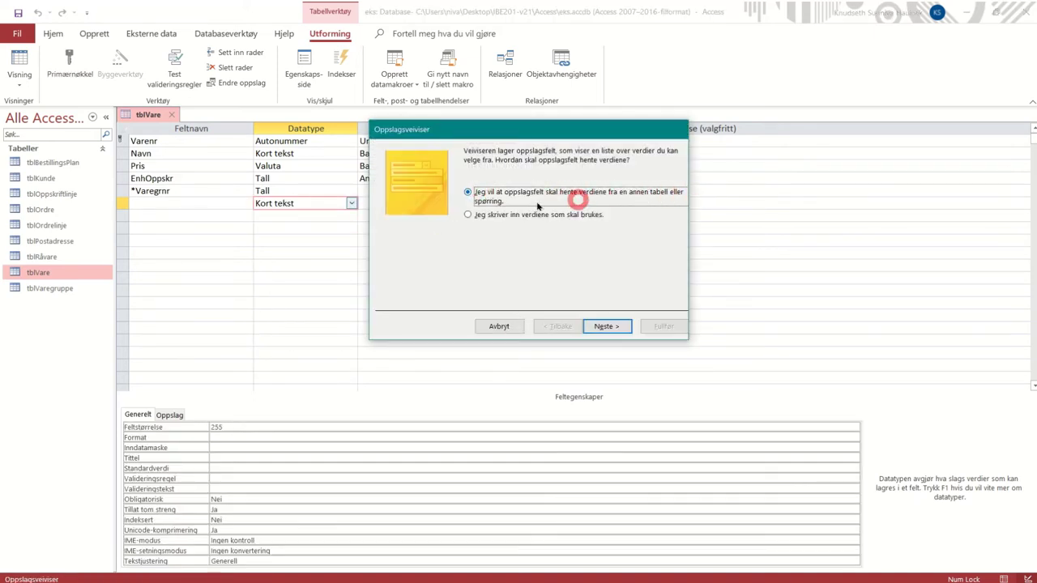
click(606, 327)
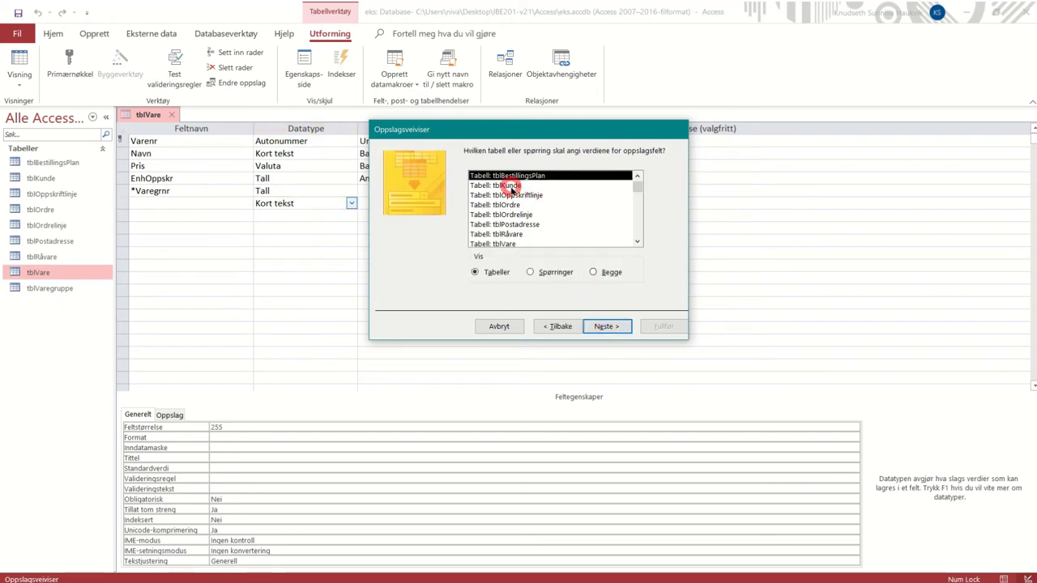
Step: Choose tblRåvare as the lookup's source table and include all its fields
click(523, 234)
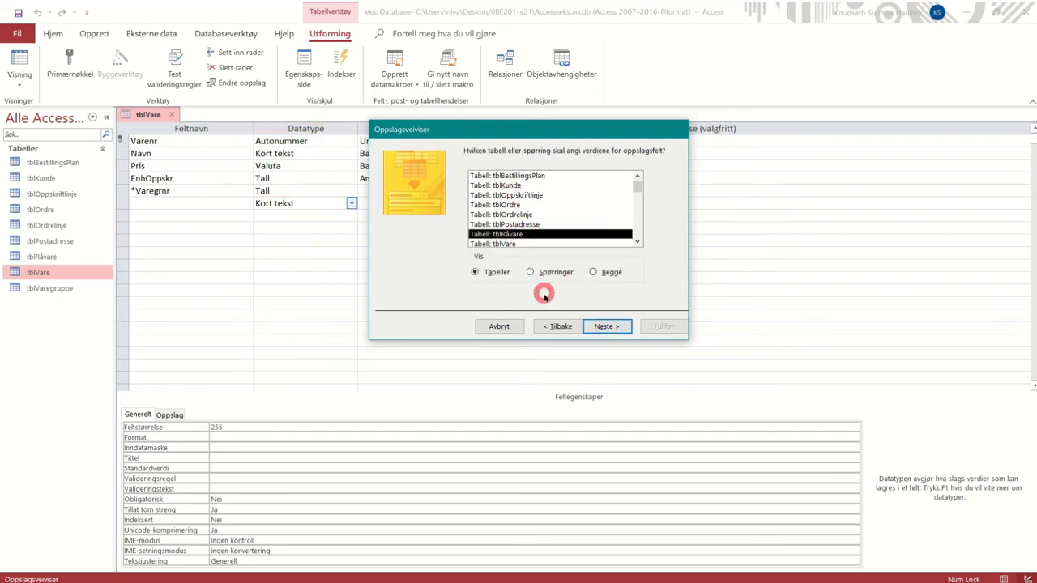
click(616, 327)
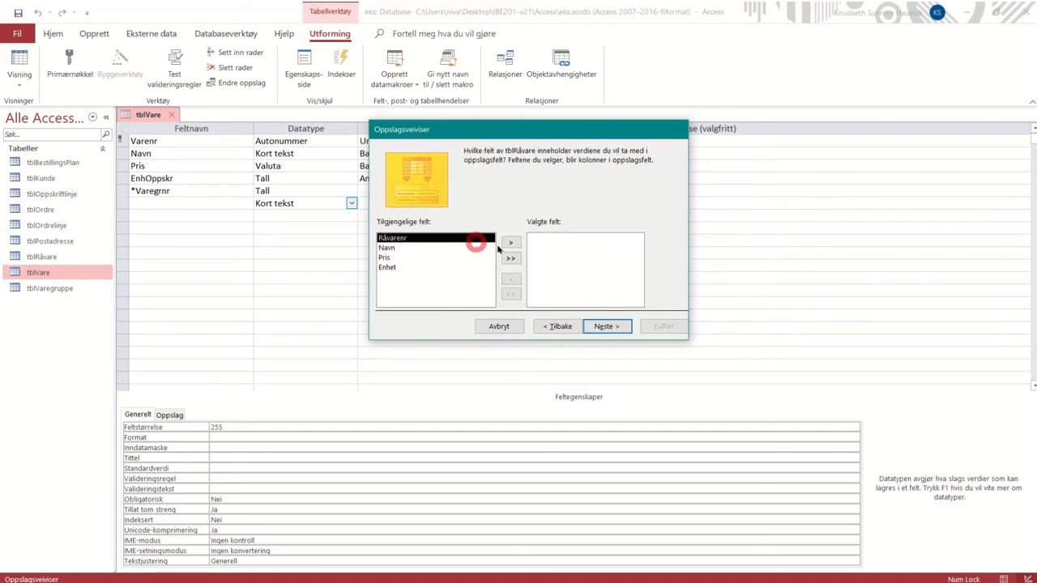
click(504, 258)
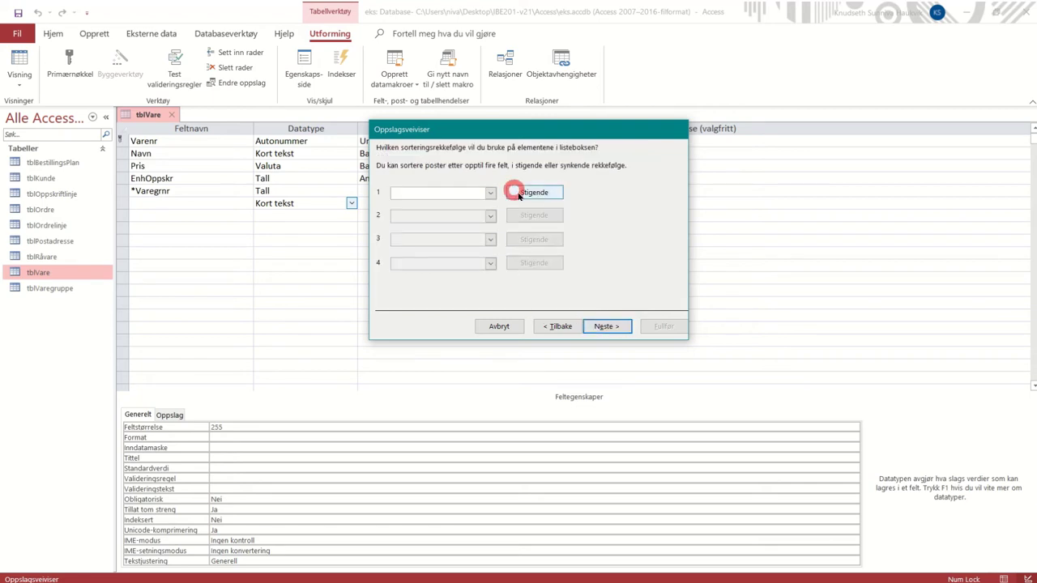
Step: Sort the lookup list in ascending order by Råvarenr, Navn, Pris and Enhet
click(485, 192)
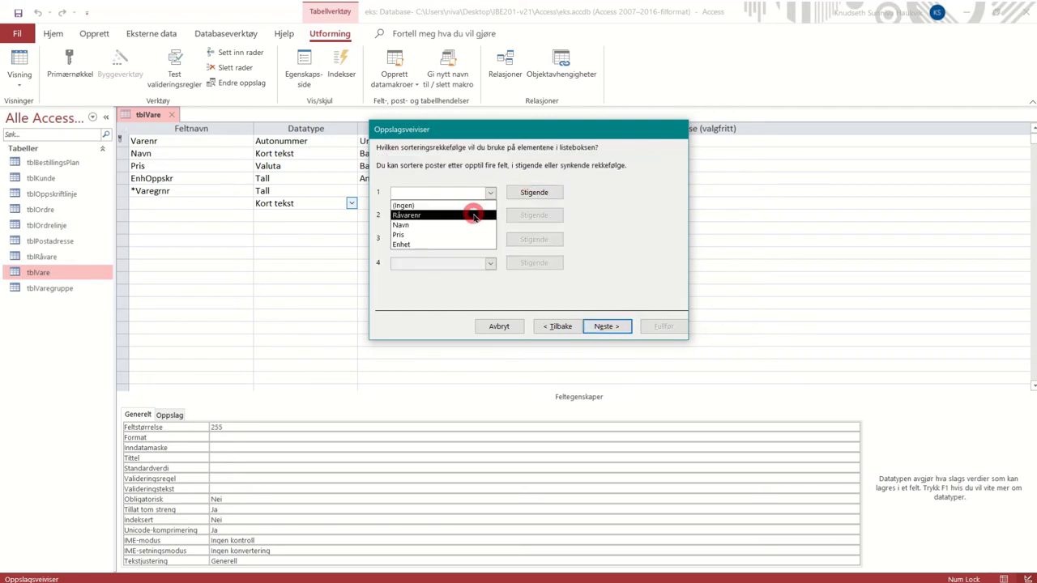
click(475, 217)
click(490, 216)
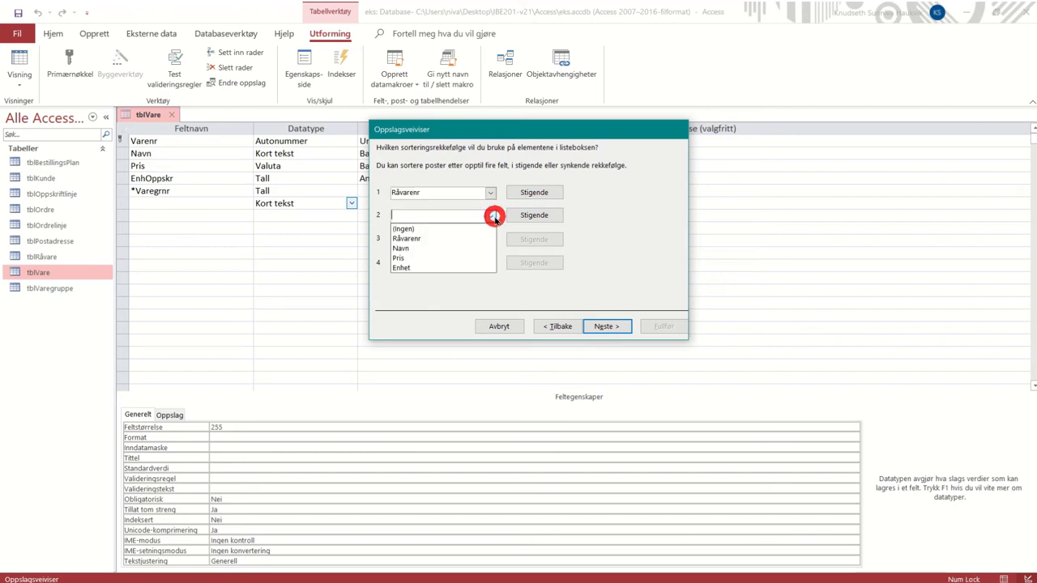
click(463, 248)
click(489, 239)
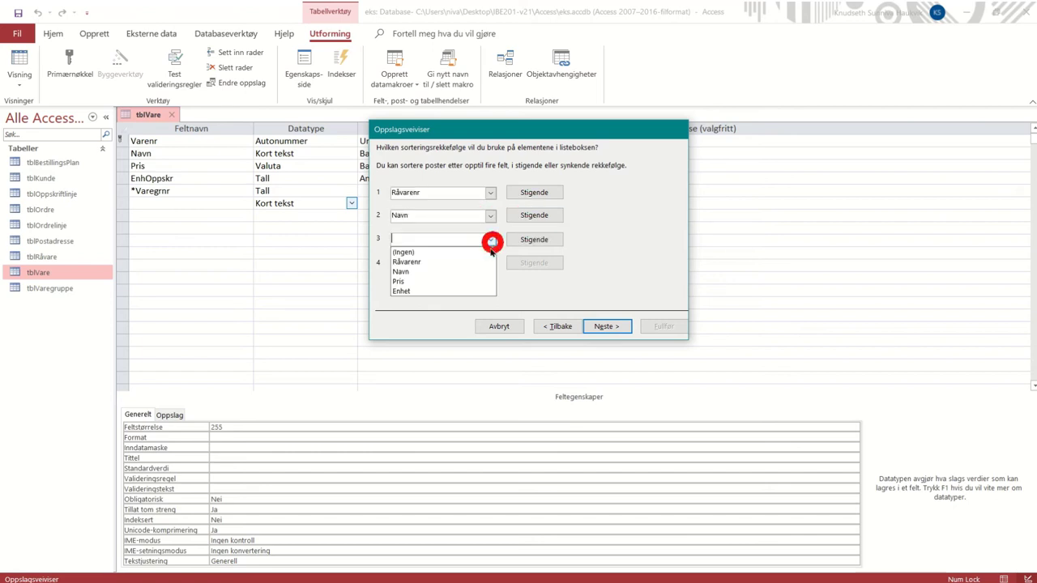
click(458, 279)
click(490, 263)
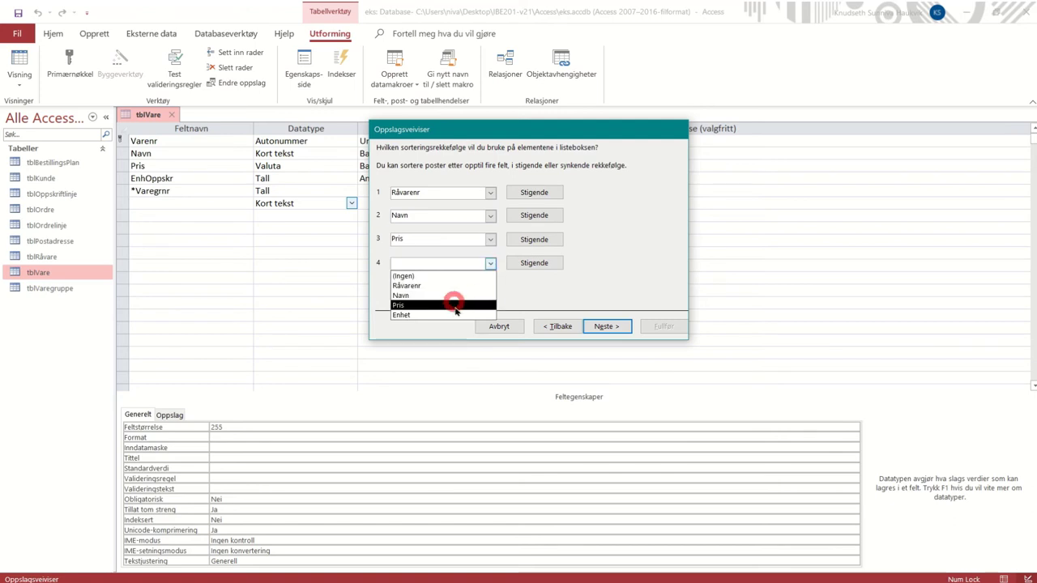
click(457, 312)
click(607, 326)
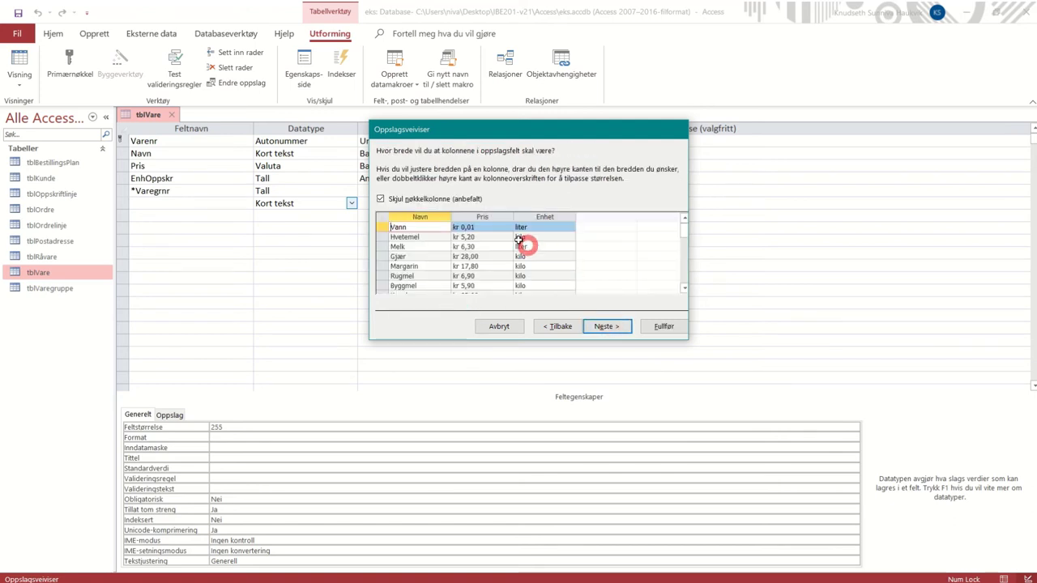
Step: Show the key column in the lookup field and use Råvarenr as the value to store
click(379, 198)
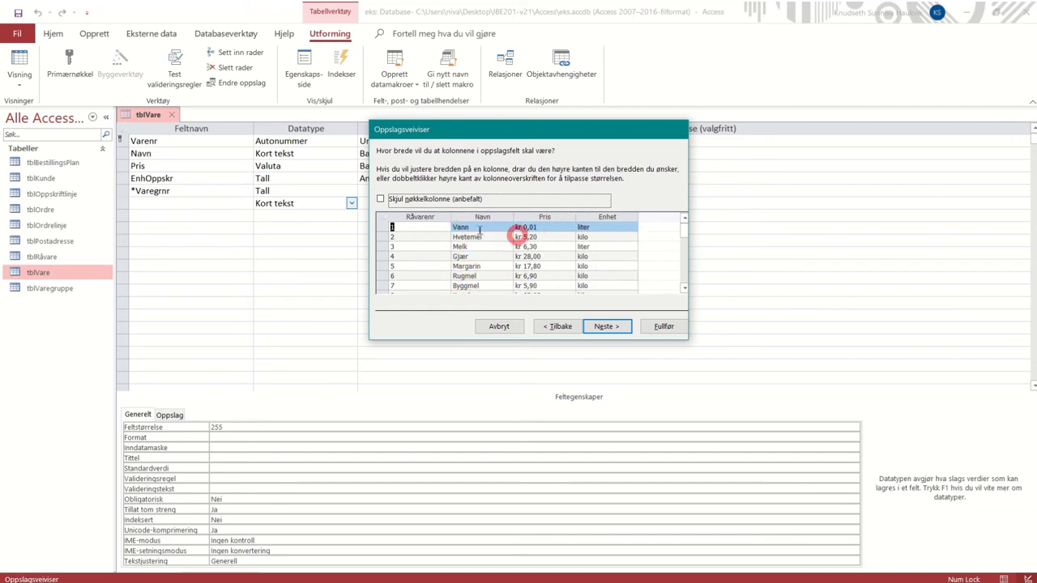
click(380, 199)
click(379, 199)
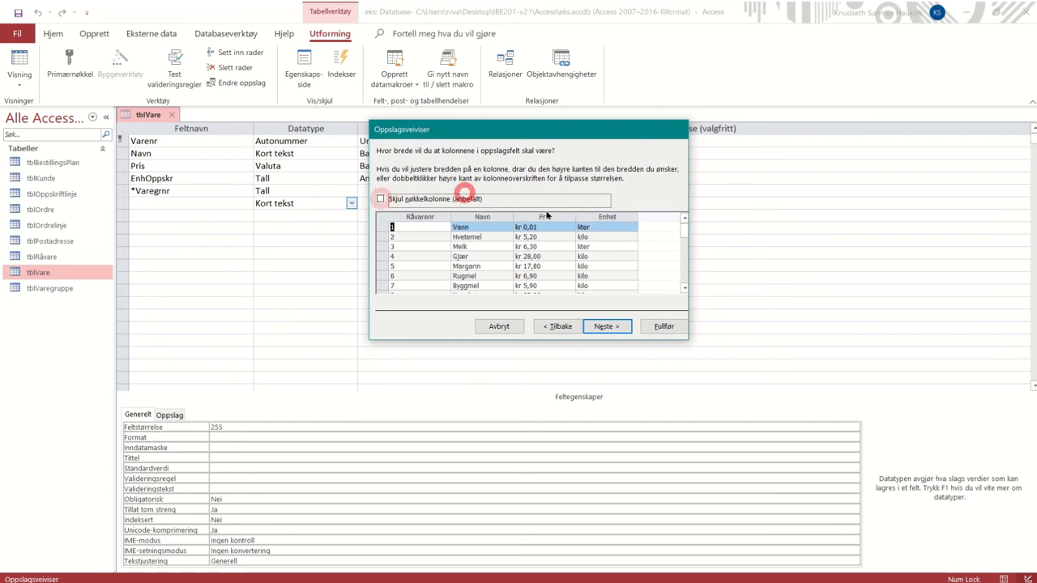
click(622, 328)
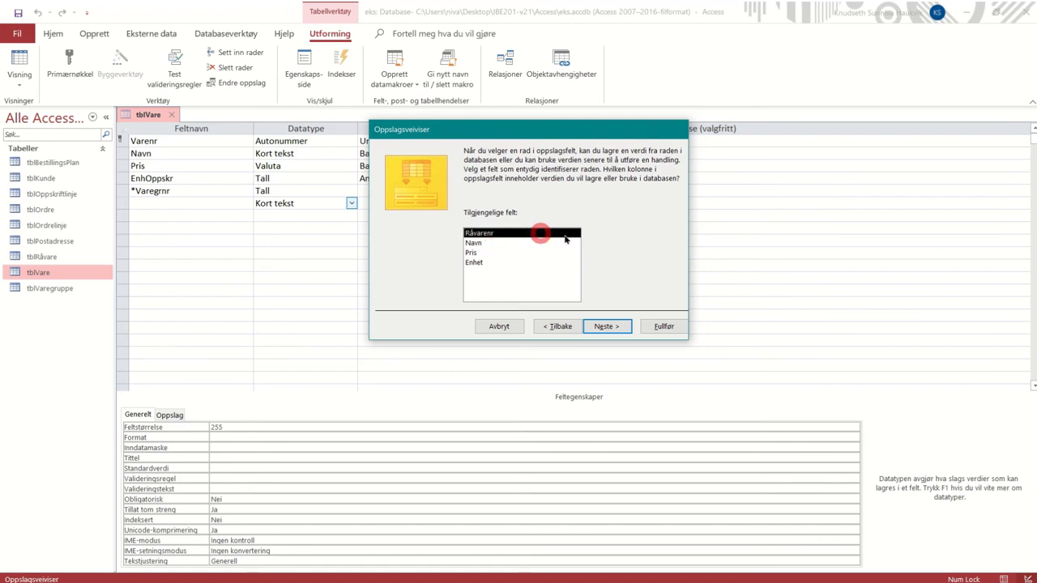
click(629, 318)
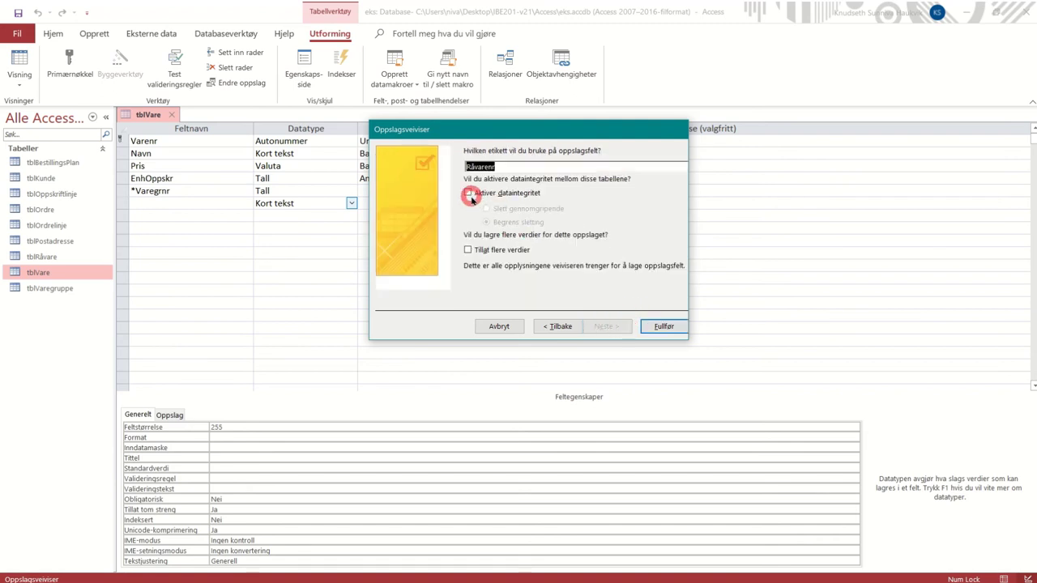
Step: Finish the Råvarenr lookup field with data integrity and restricted deletion (Begrens sletting), saving the table so the relationship is created
click(468, 192)
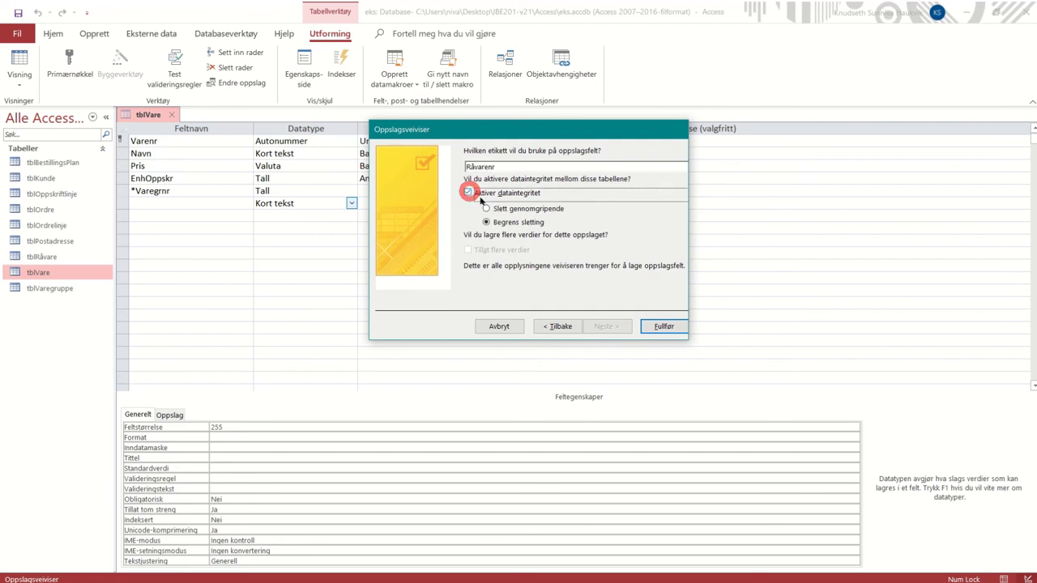
click(488, 223)
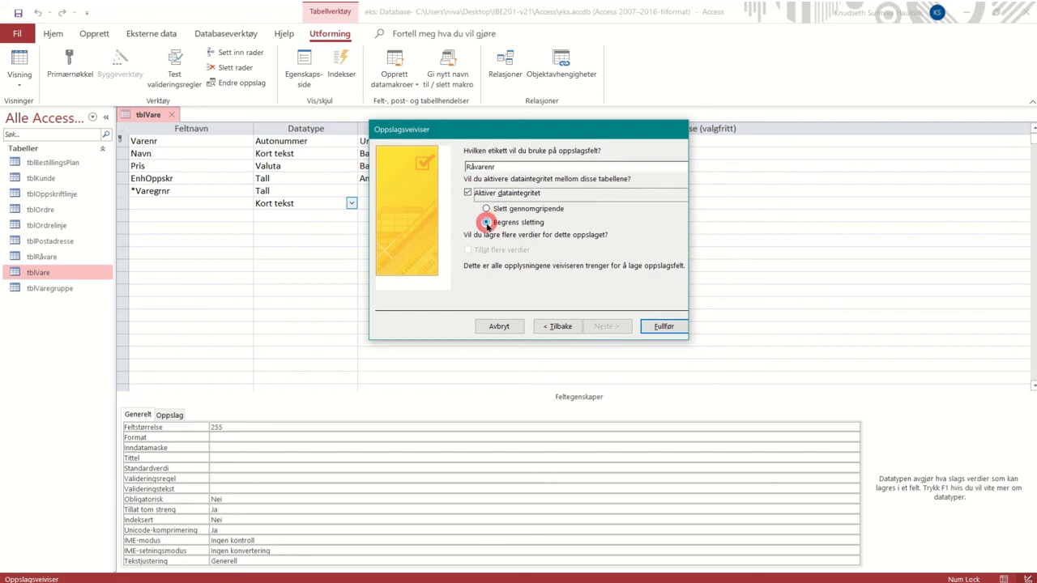
click(509, 165)
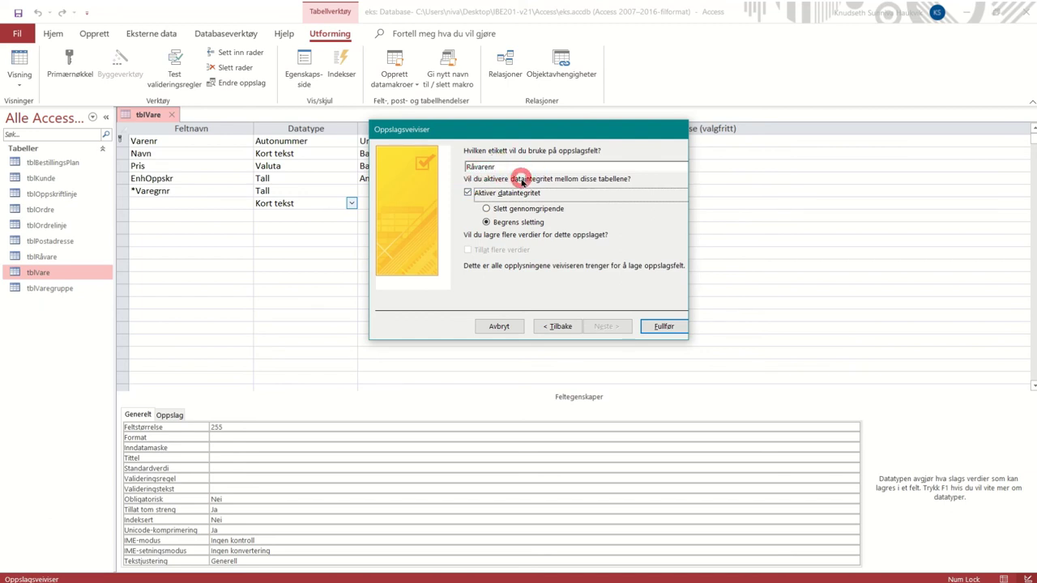
click(664, 326)
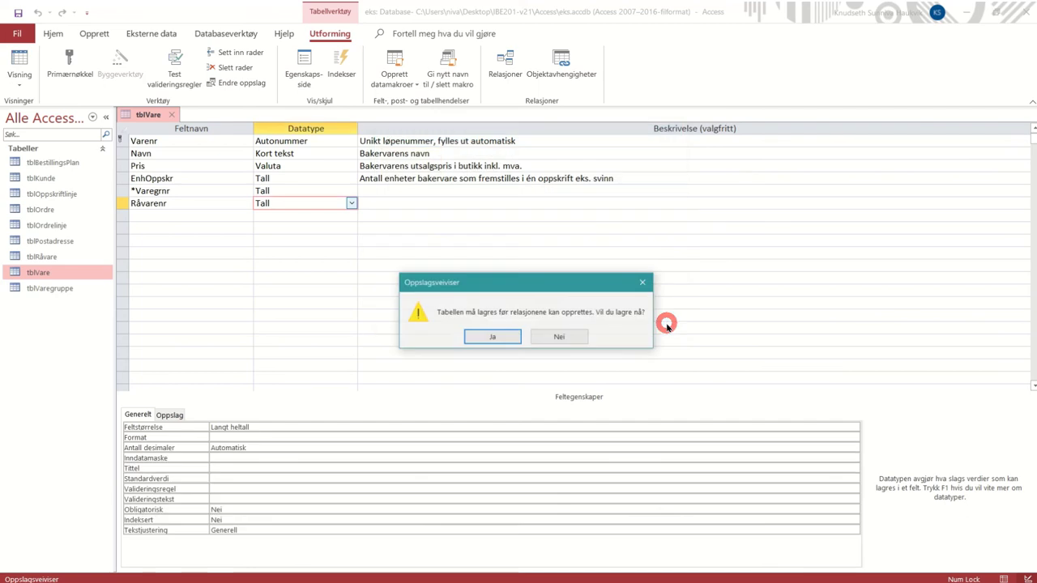
click(503, 341)
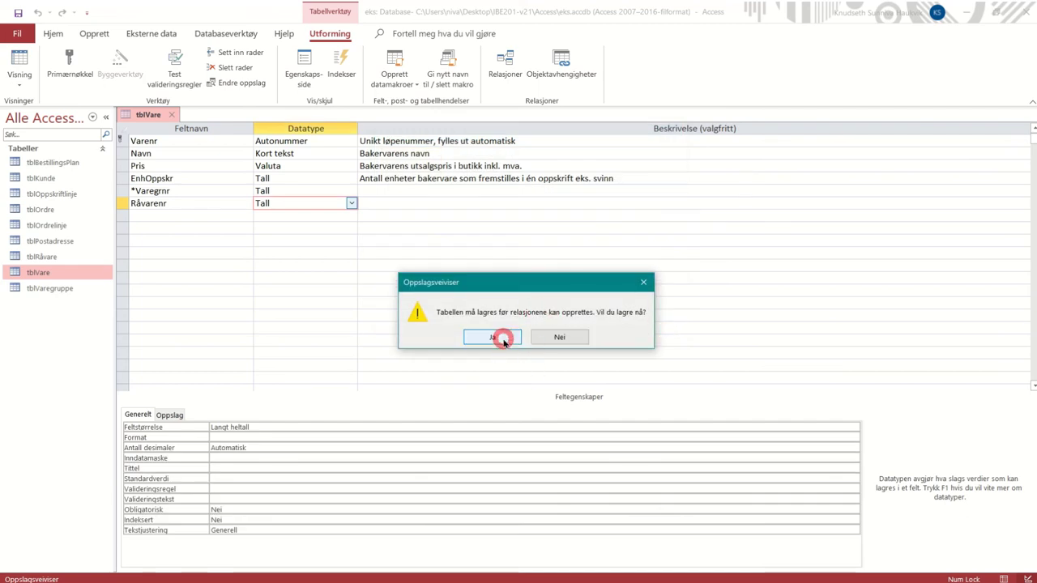
Step: Examine the Råvarenr relationship between tblRåvare and tblVare in the relationships diagram
click(232, 216)
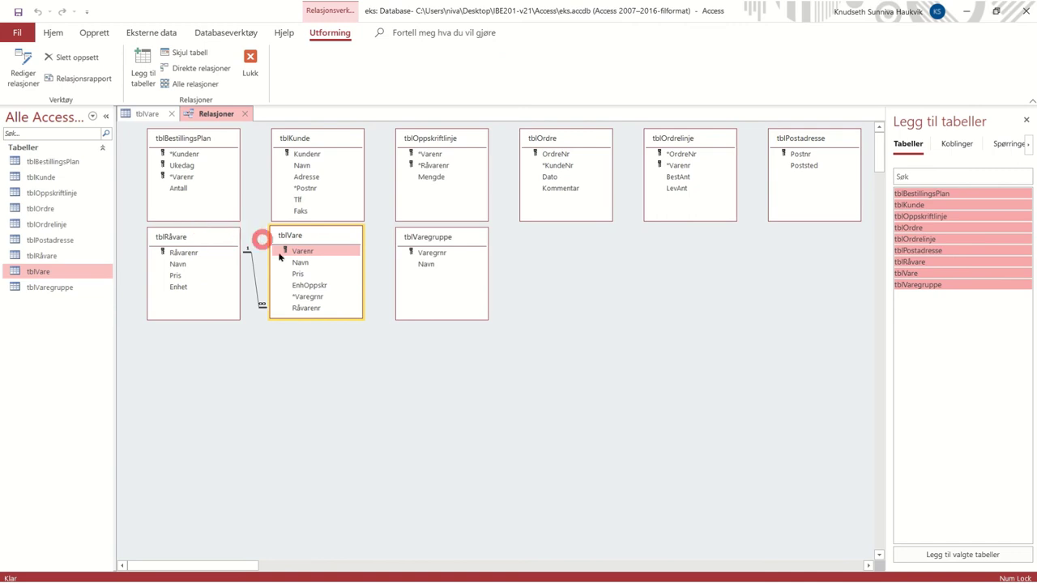
click(305, 309)
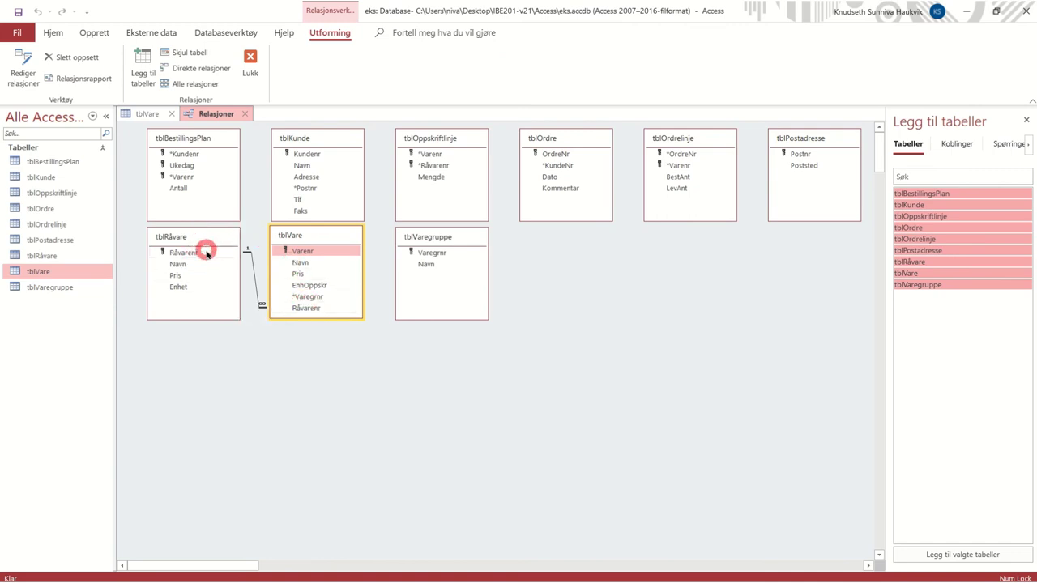